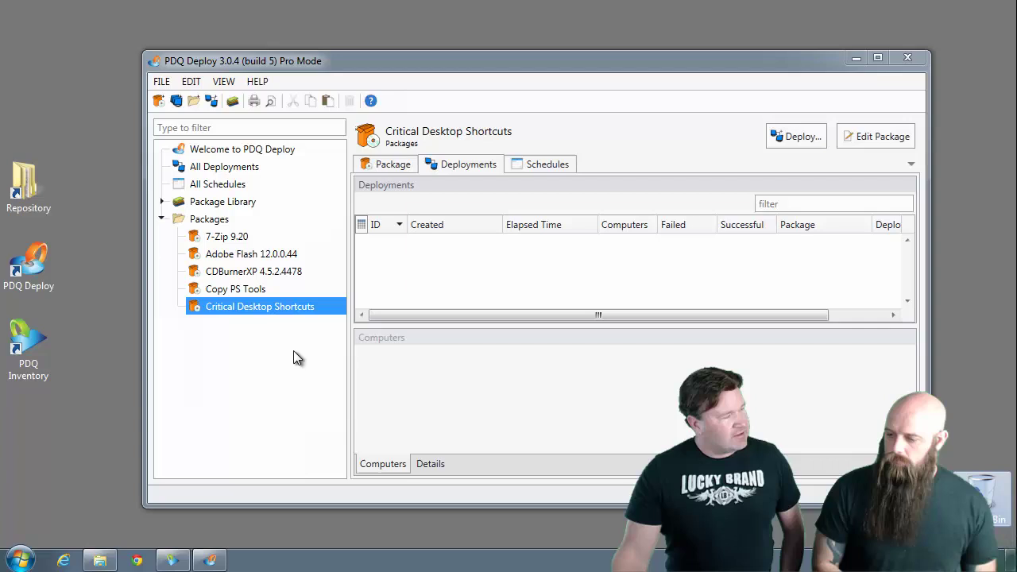
# - Open the Critical Desktop Shortcuts package and show Step 1's copy .\*.lnk to %PUBLIC%\Desktop command
pyautogui.doubleClick(258, 306)
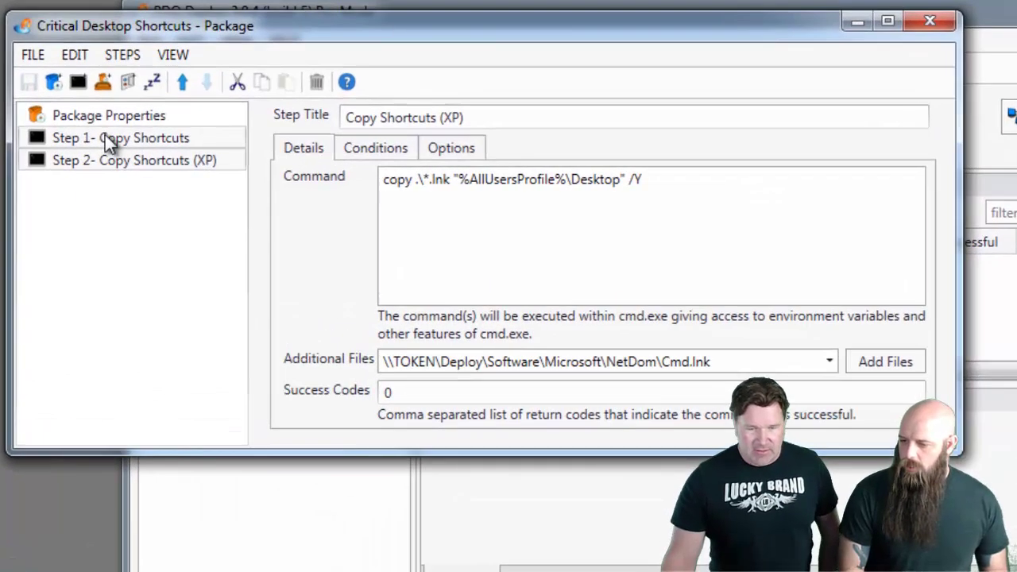
pyautogui.click(107, 138)
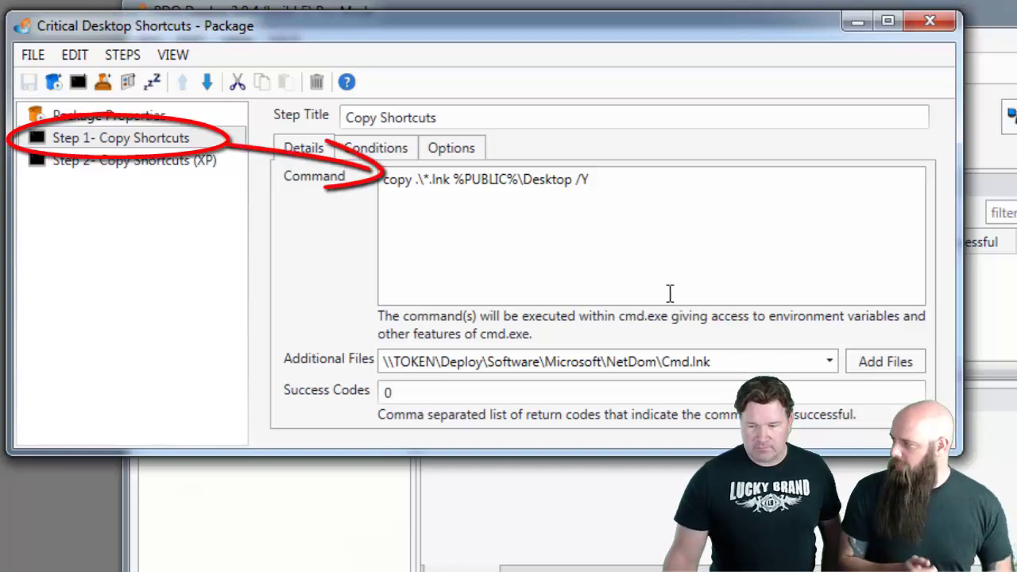
# - Check Step 1's attached shortcut files, then show its Vista-through-2012 R2 O/S conditions
pyautogui.click(829, 361)
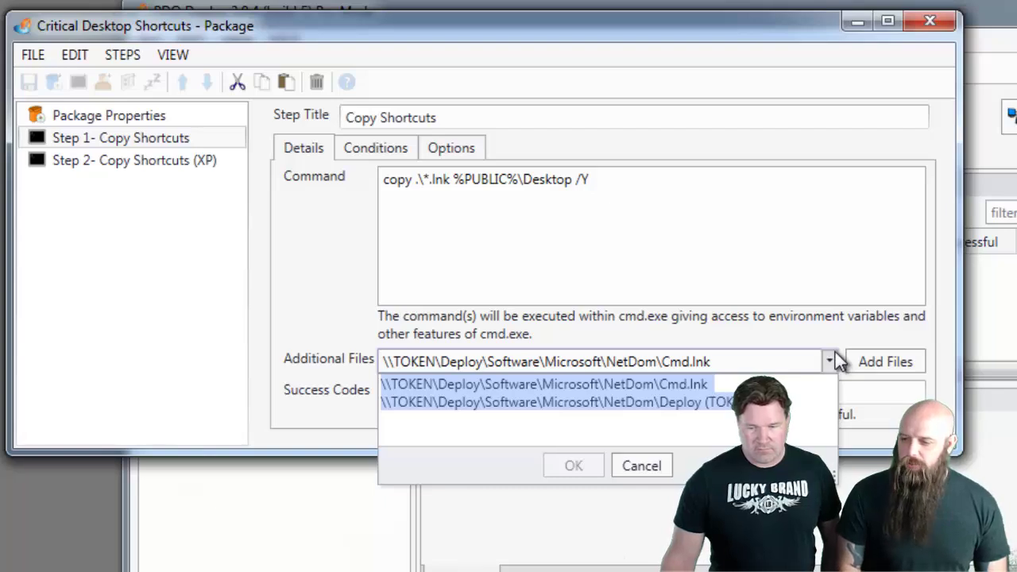
pyautogui.click(755, 252)
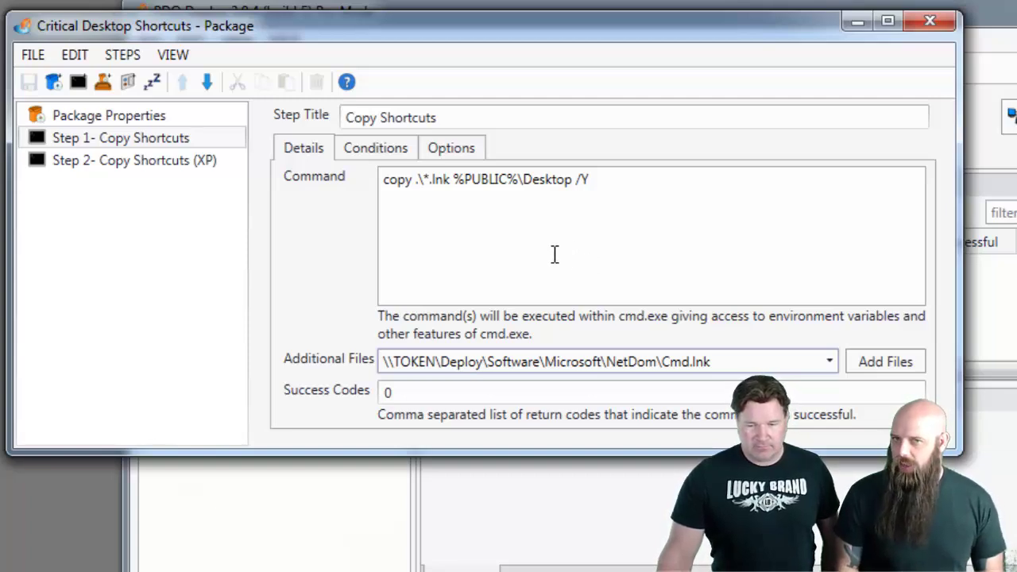
pyautogui.click(377, 153)
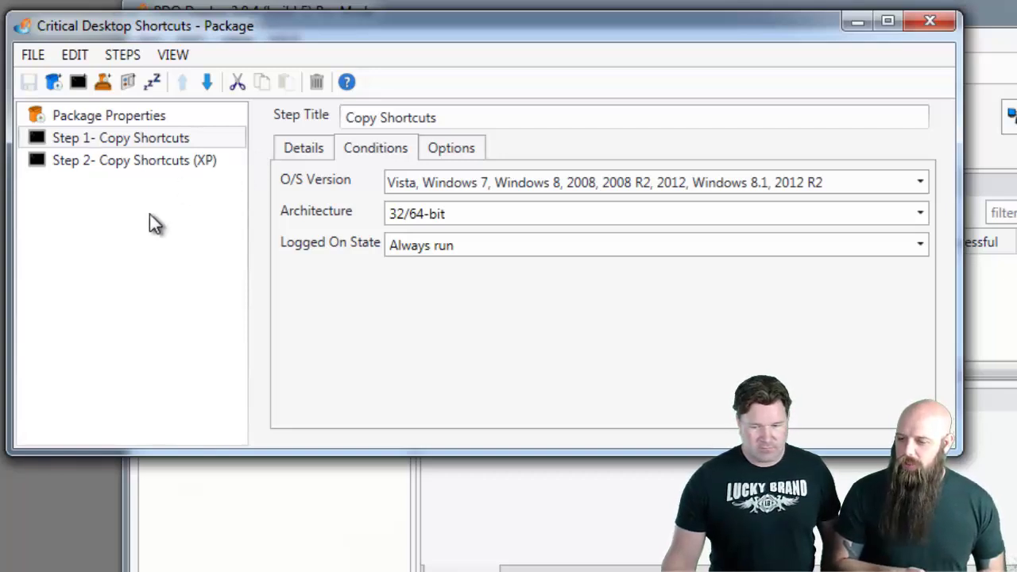
# - Review Step 2 'Copy Shortcuts (XP)': its copy command, attached files, and XP/2003/2003 R2 conditions
pyautogui.click(142, 167)
pyautogui.click(313, 151)
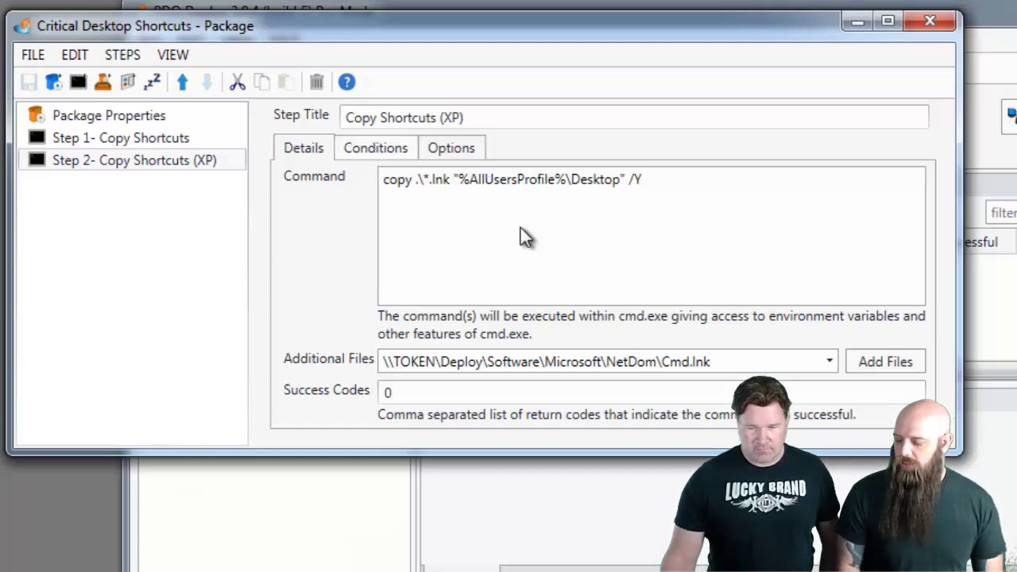
pyautogui.click(834, 360)
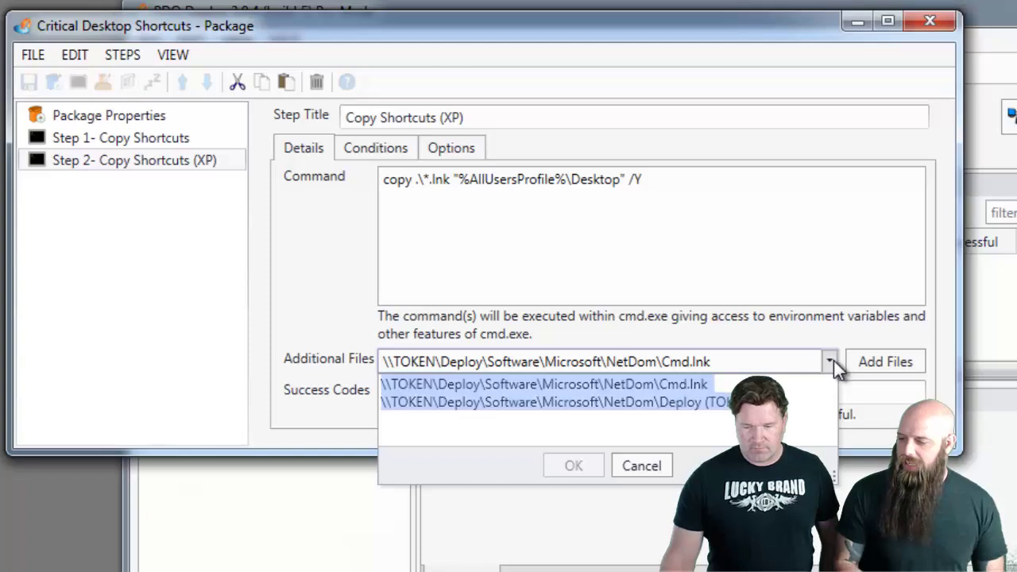
pyautogui.click(360, 146)
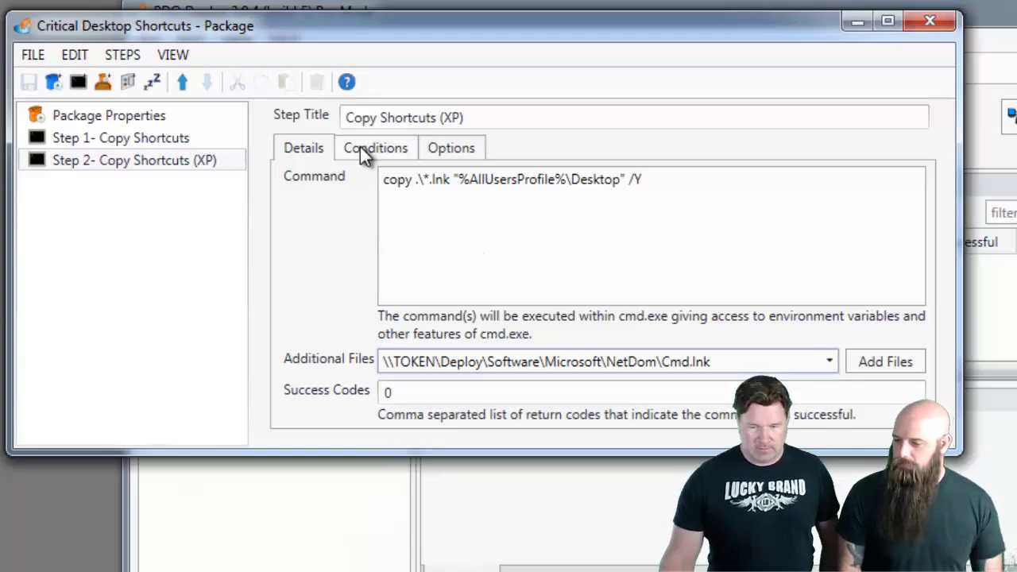
pyautogui.click(360, 147)
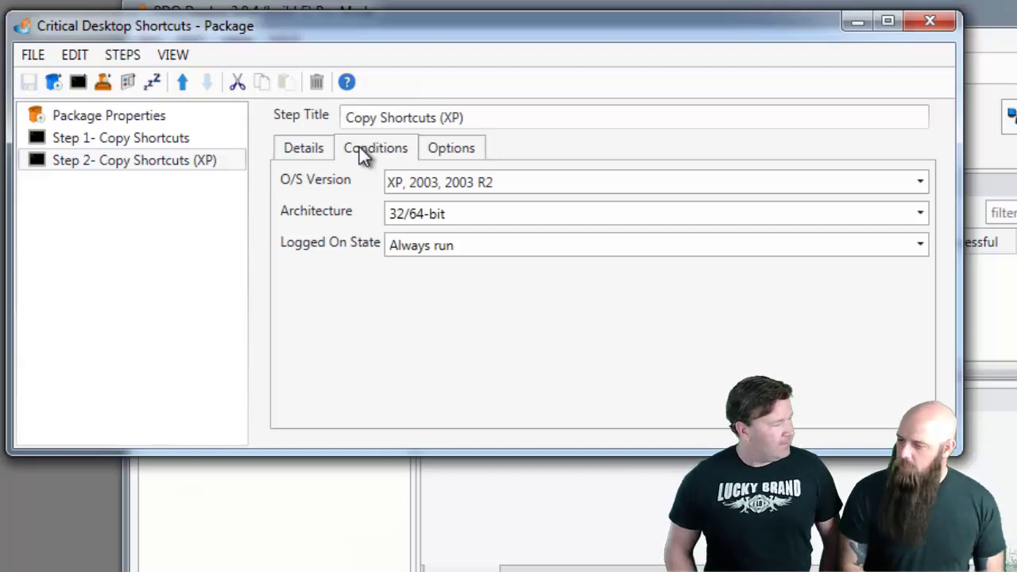
# - Close the editor and Deploy Once Critical Desktop Shortcuts to computers quintana and randy
pyautogui.click(931, 24)
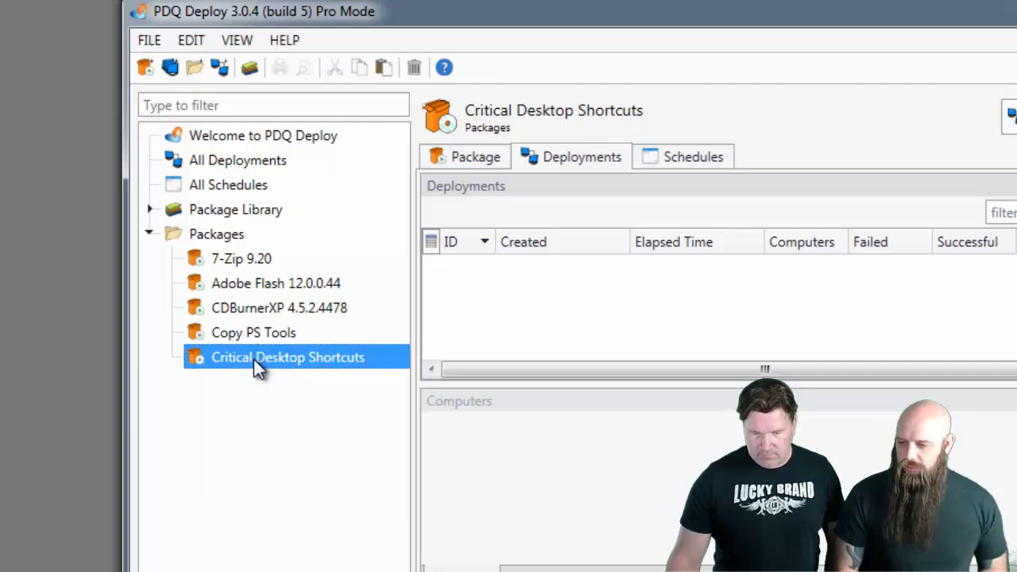
pyautogui.rightClick(255, 361)
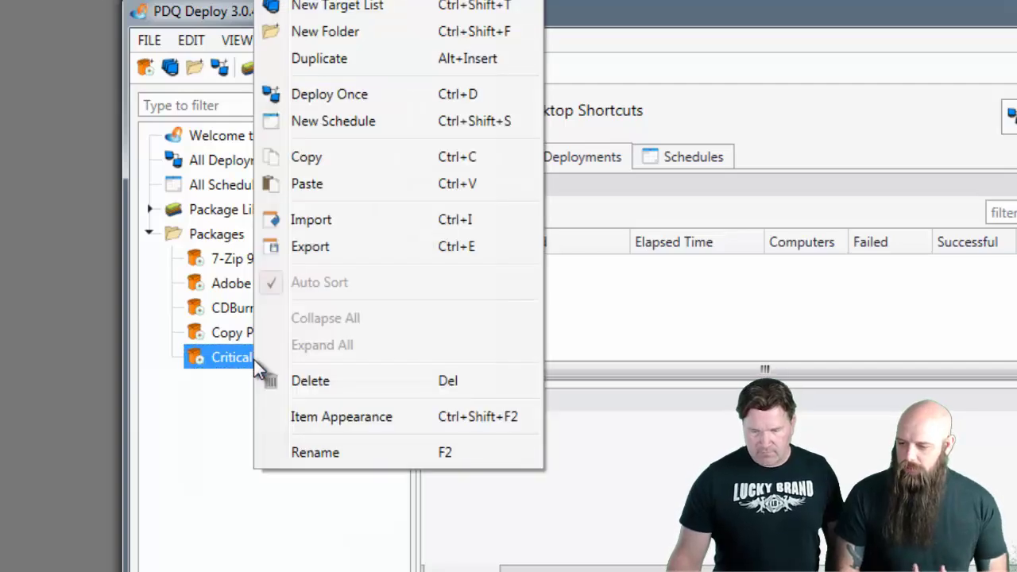
pyautogui.click(335, 89)
pyautogui.write('q')
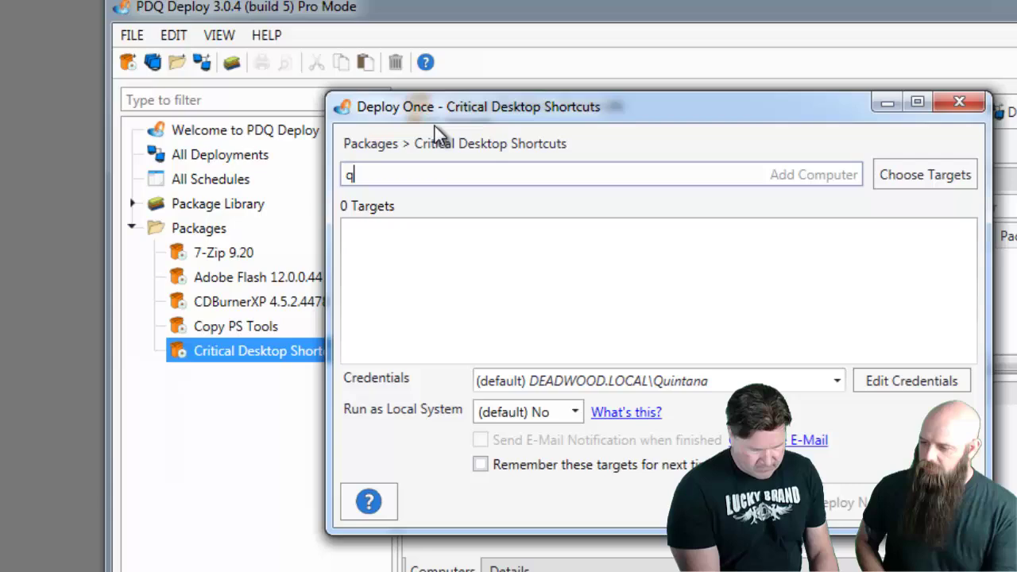
pyautogui.write('uintana')
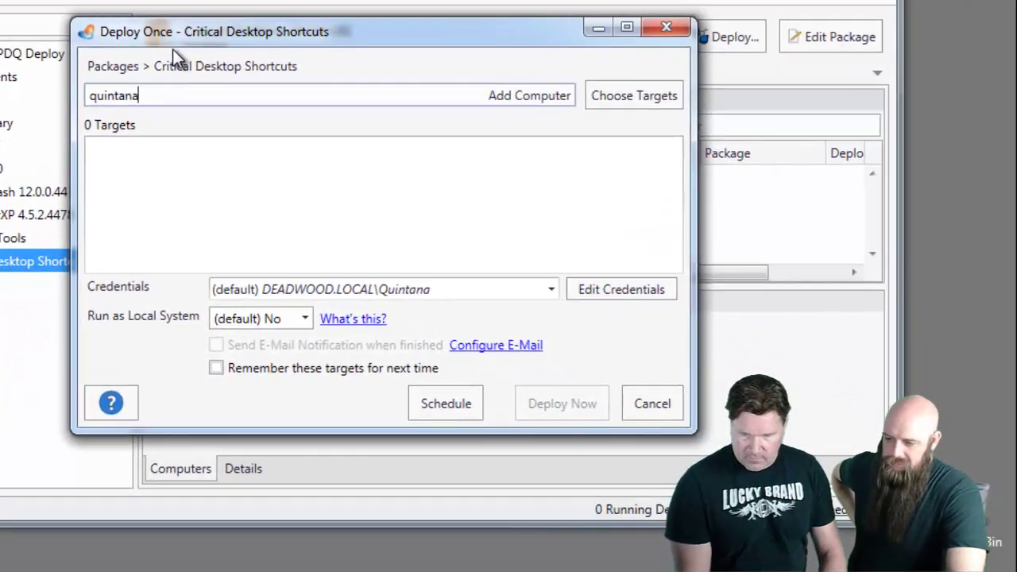
pyautogui.press('Return')
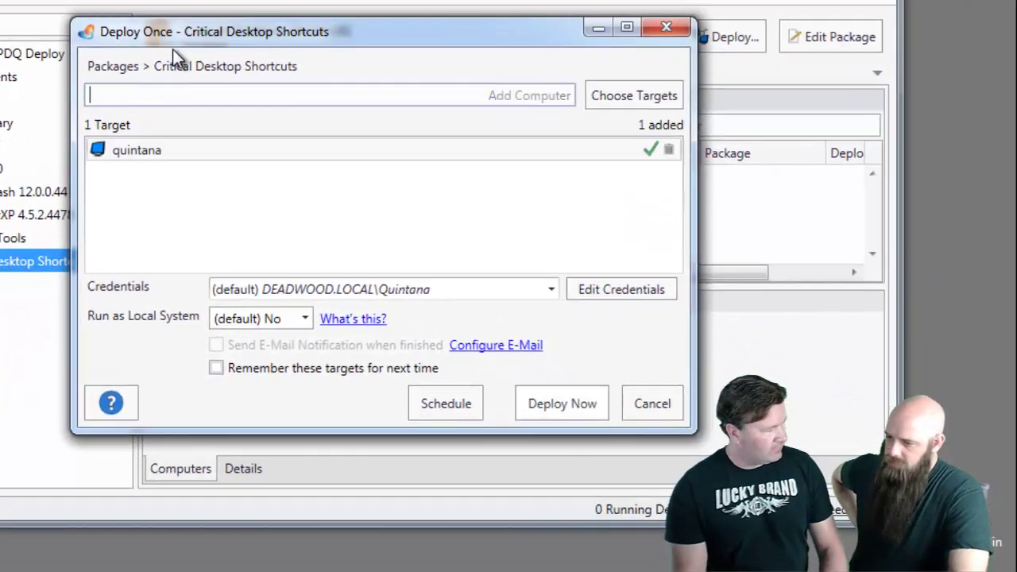
pyautogui.write('randy')
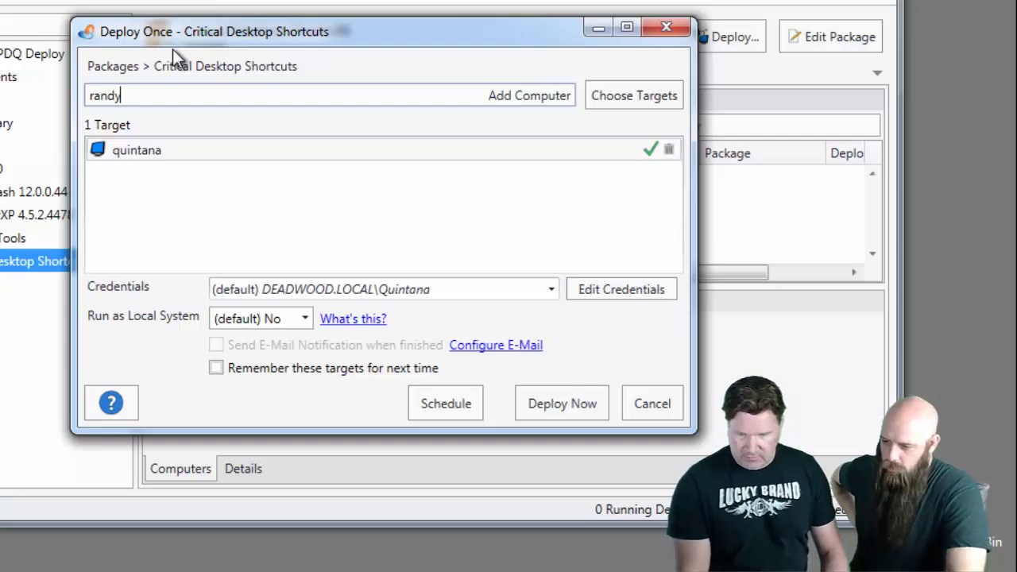
pyautogui.press('Return')
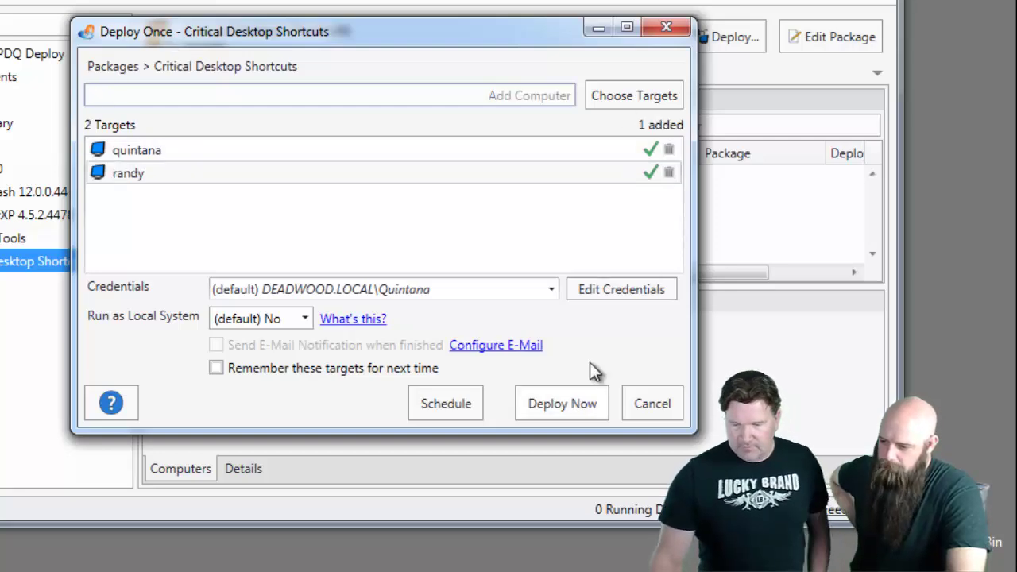
pyautogui.click(573, 402)
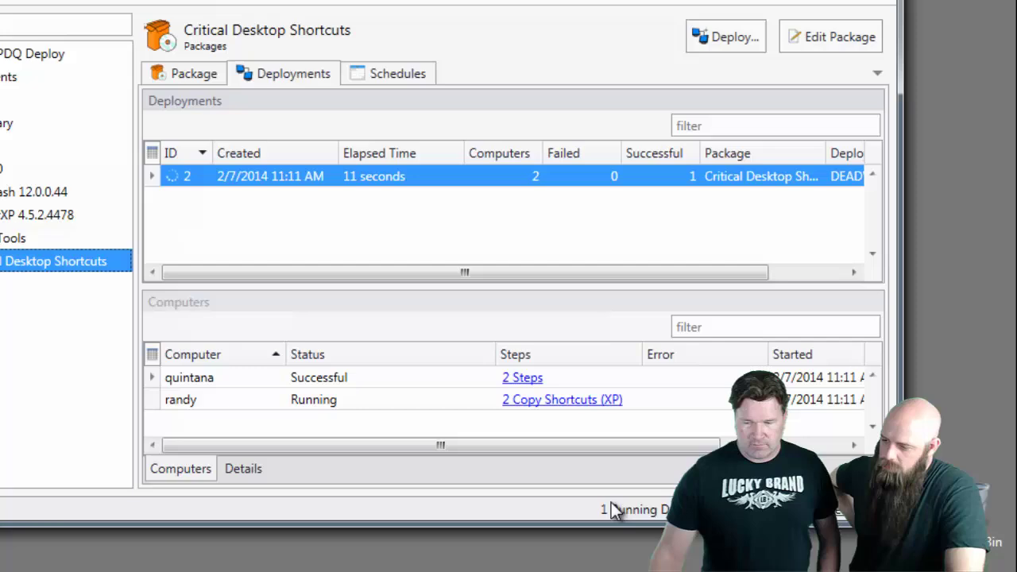
pyautogui.click(518, 379)
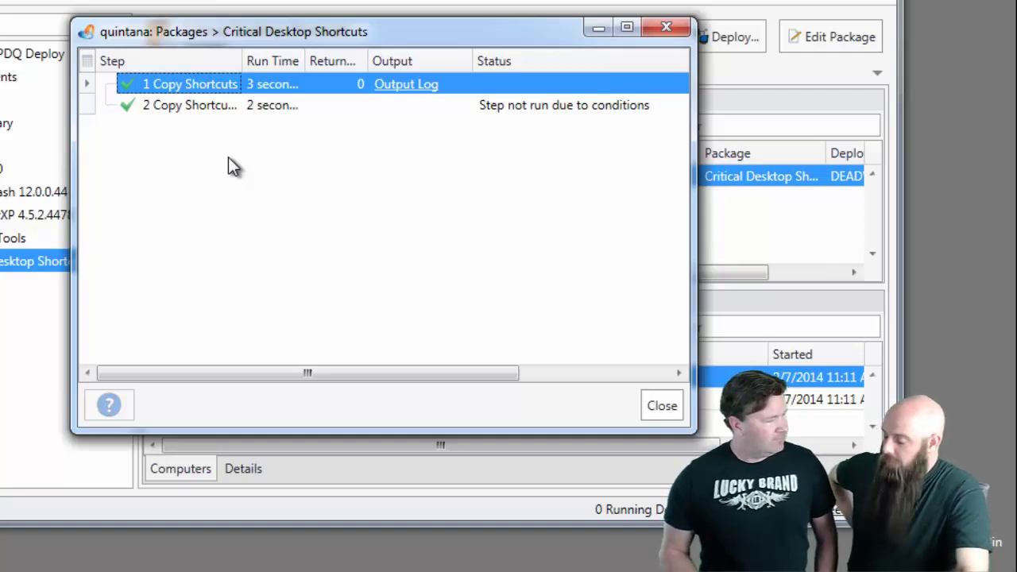
pyautogui.click(658, 27)
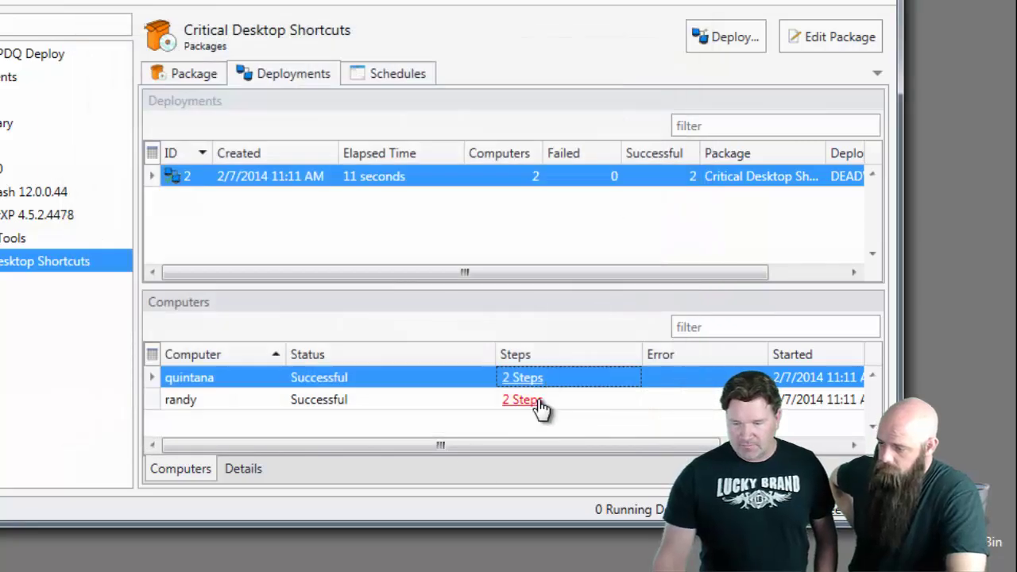
pyautogui.click(536, 400)
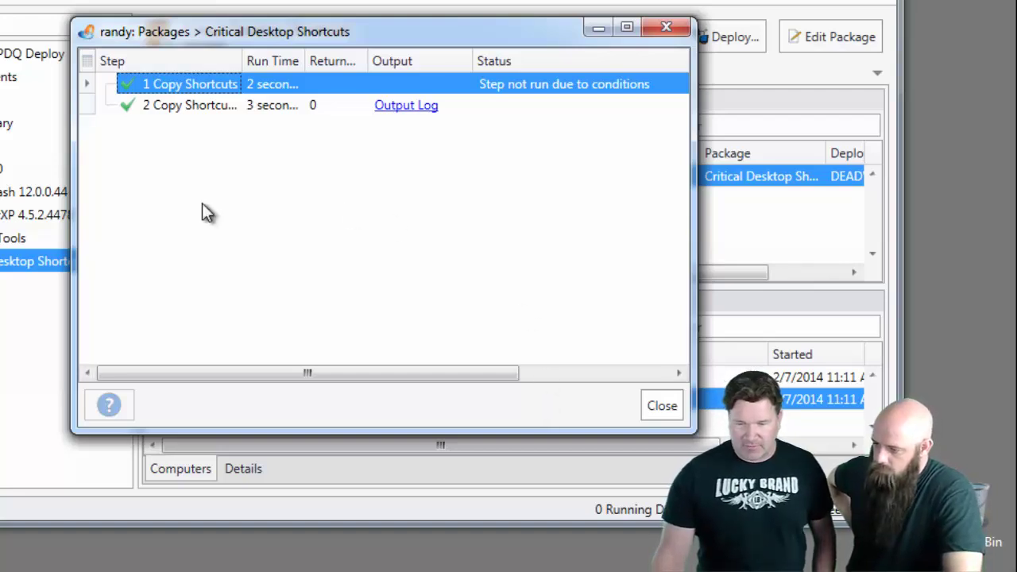
pyautogui.click(680, 28)
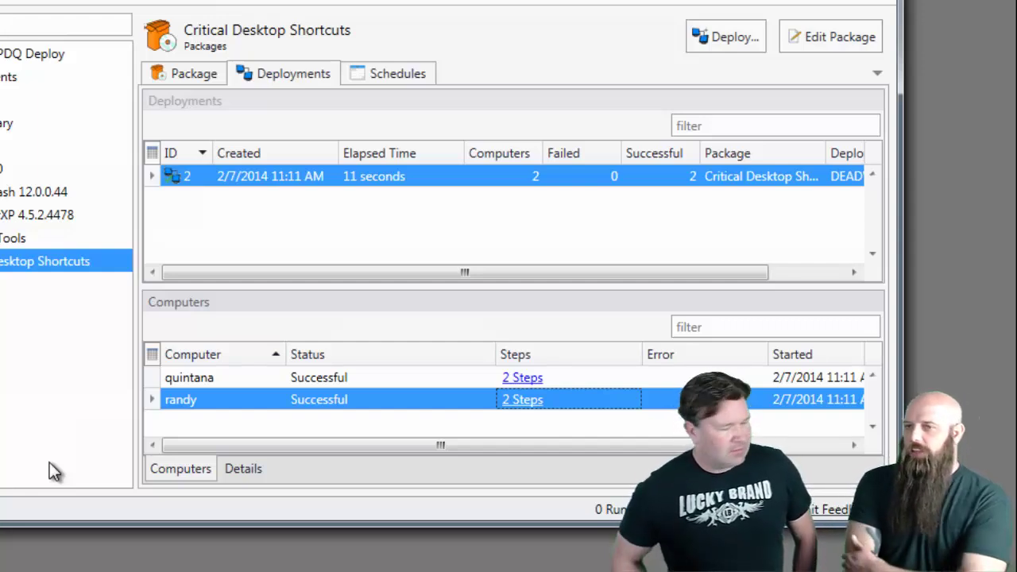
# - Open the Copy PS Tools package and view its Copy PSTools xcopy step to %WINDIR%\PSTools
pyautogui.doubleClick(5, 238)
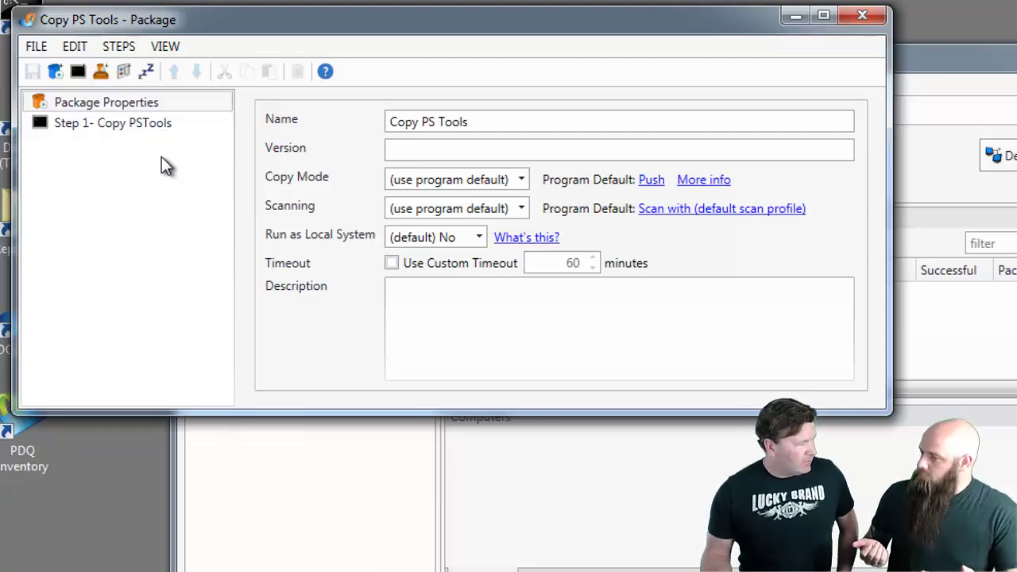
pyautogui.click(119, 125)
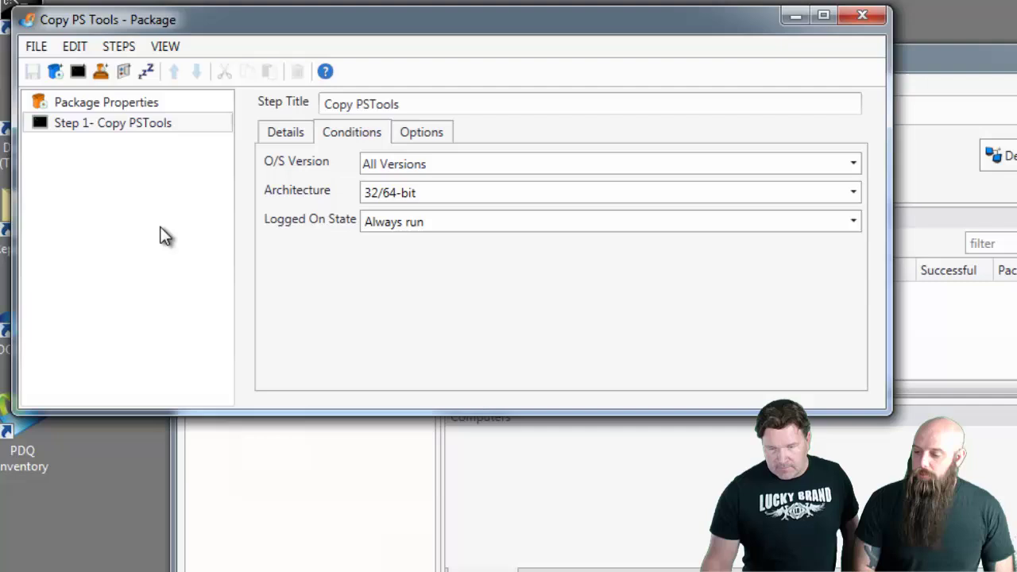
pyautogui.click(285, 132)
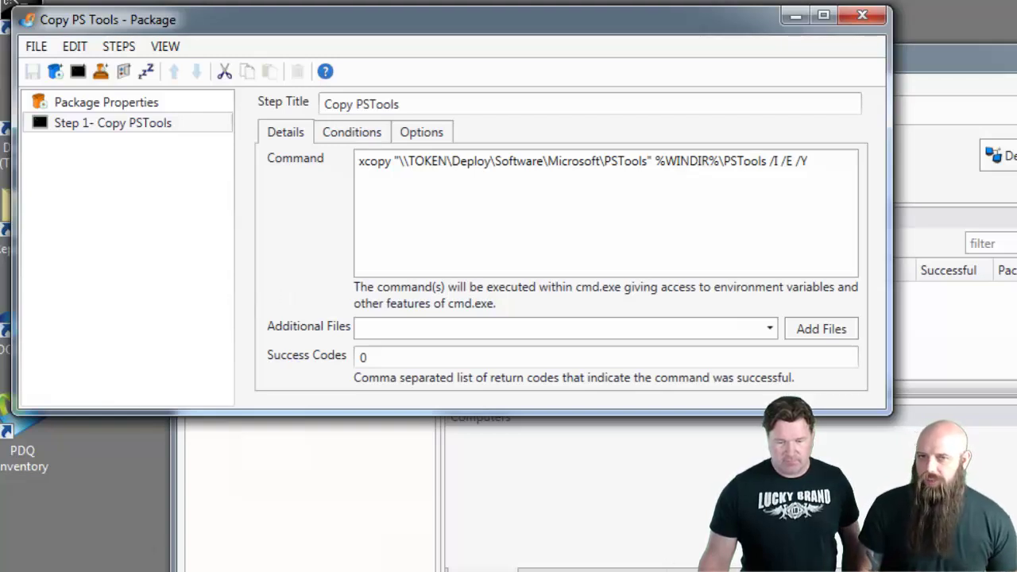
pyautogui.hotkey('alt', 'Tab')
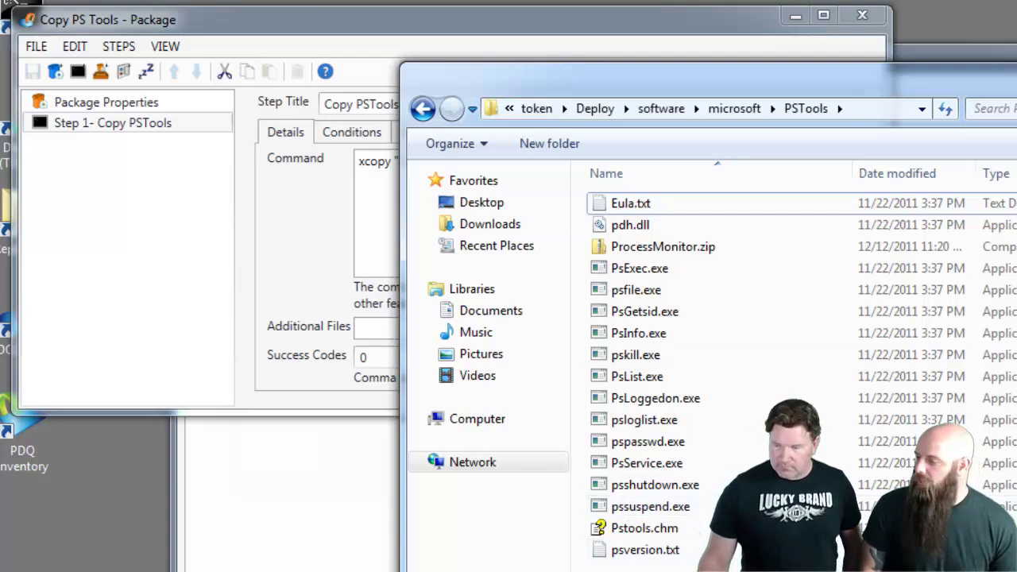
pyautogui.hotkey('alt', 'F4')
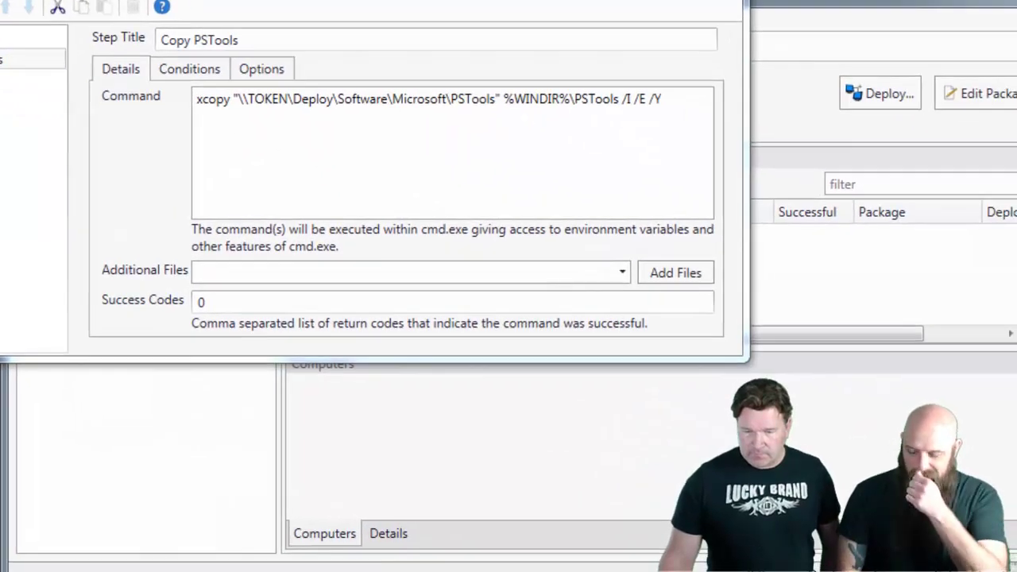
# - Close the editor, start a Deploy Once of Copy PS Tools, and remove the misspelled target
pyautogui.hotkey('alt', 'F4')
pyautogui.rightClick(147, 301)
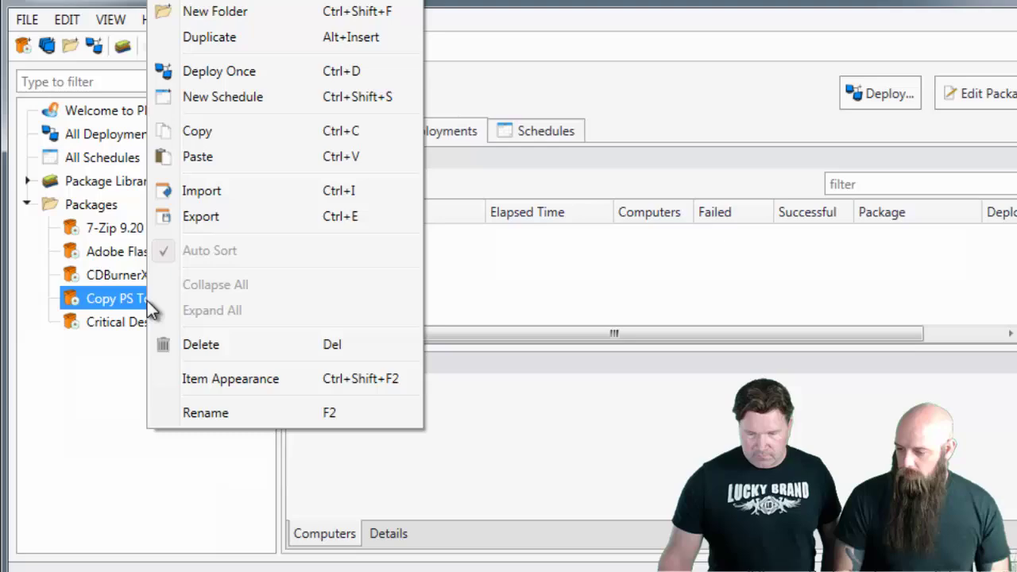
pyautogui.click(232, 70)
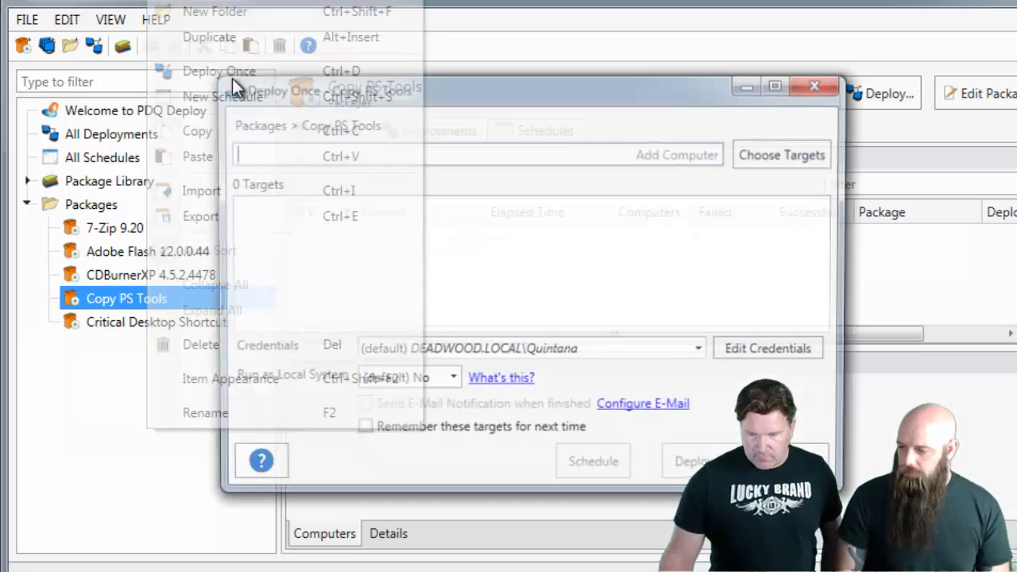
pyautogui.write('ro')
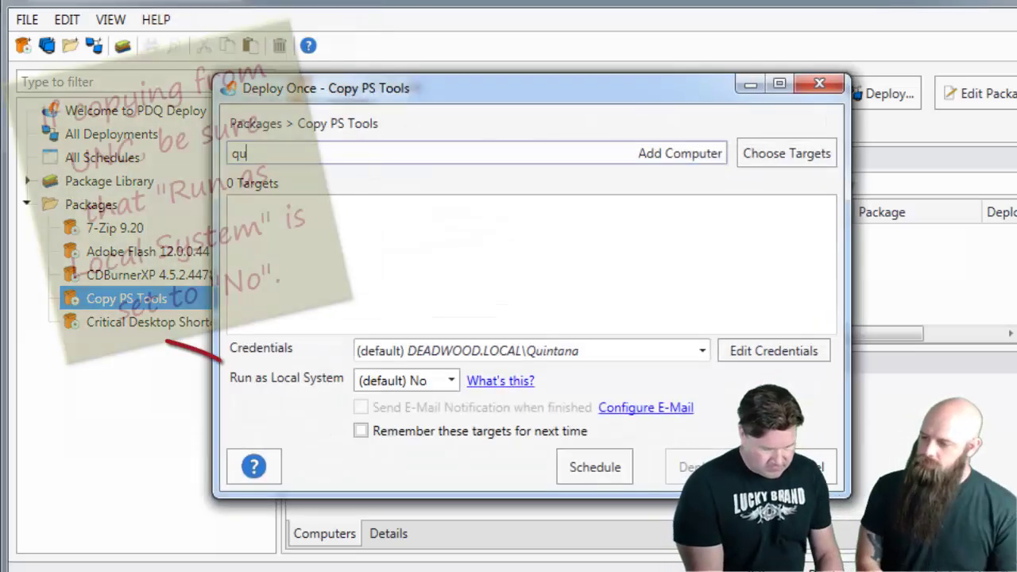
pyautogui.press('Return')
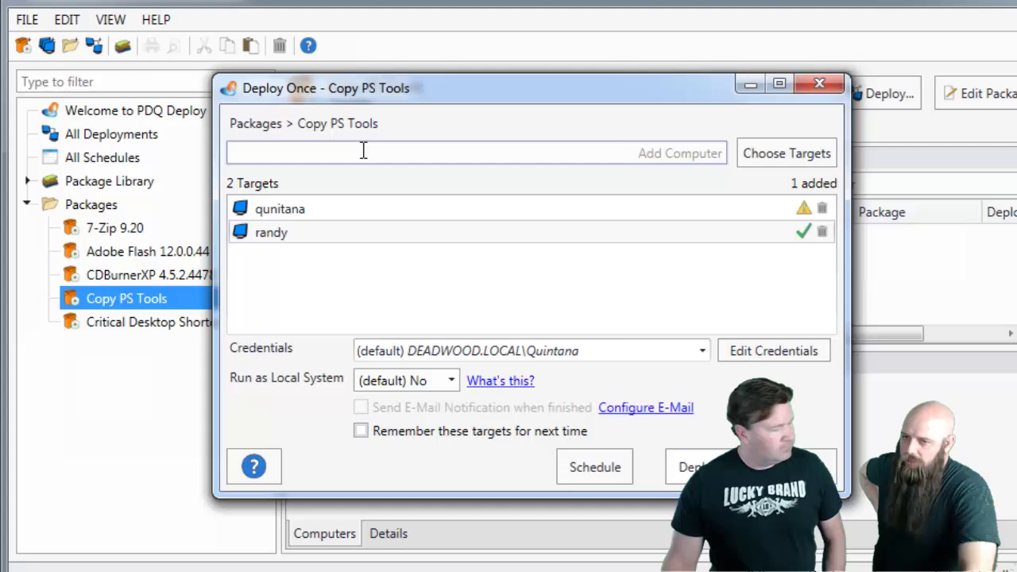
pyautogui.click(827, 143)
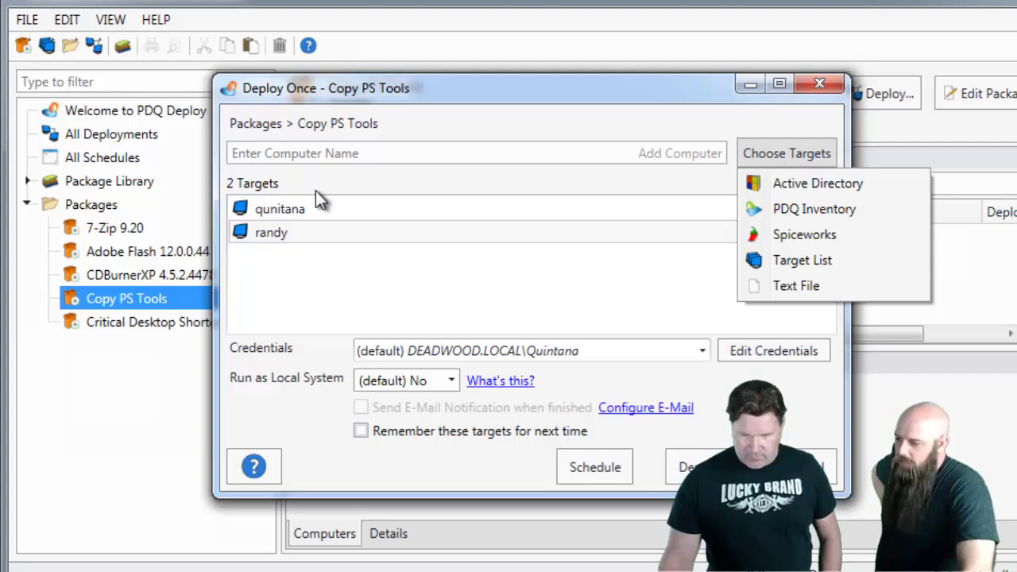
pyautogui.click(695, 203)
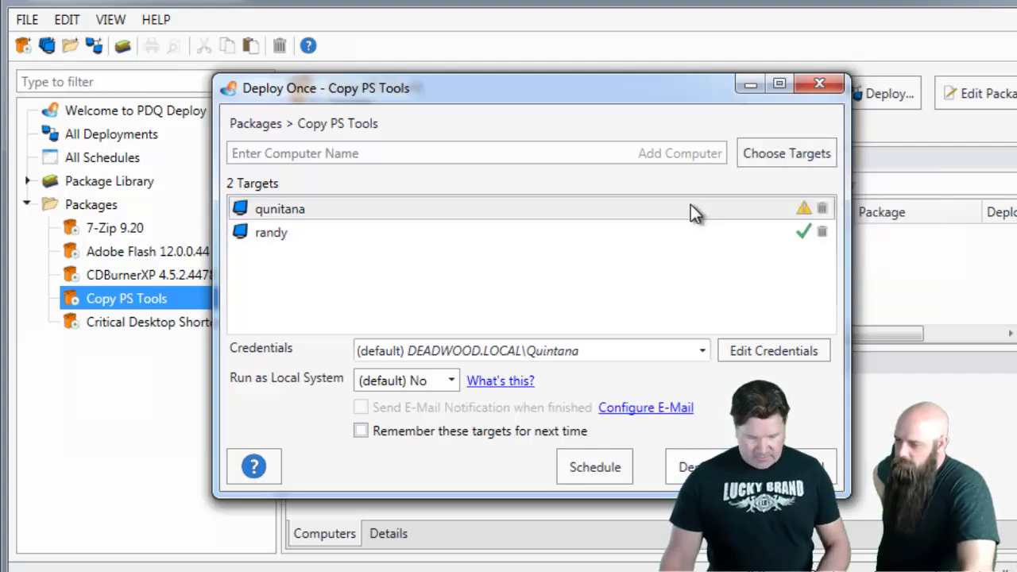
pyautogui.press('Delete')
# - Add quintana as a target and deploy Copy PS Tools to both computers
pyautogui.click(370, 153)
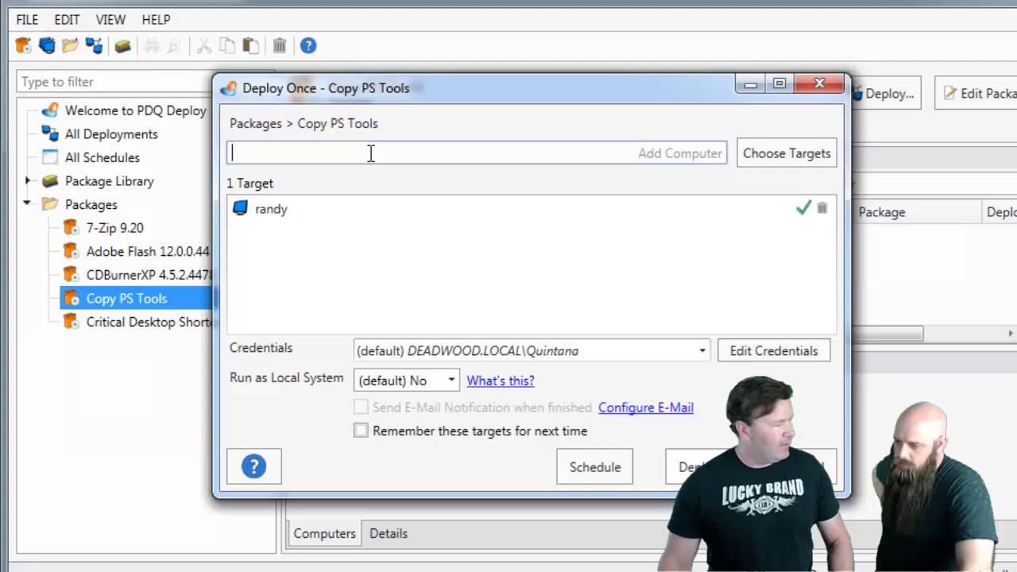
pyautogui.write('qqui')
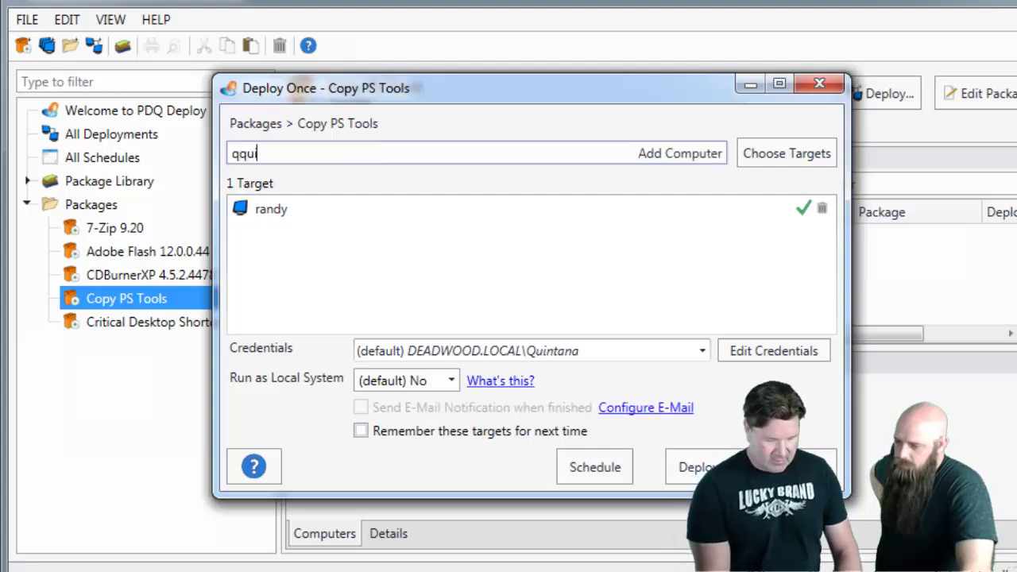
pyautogui.write('ntana')
pyautogui.press('BackSpace')
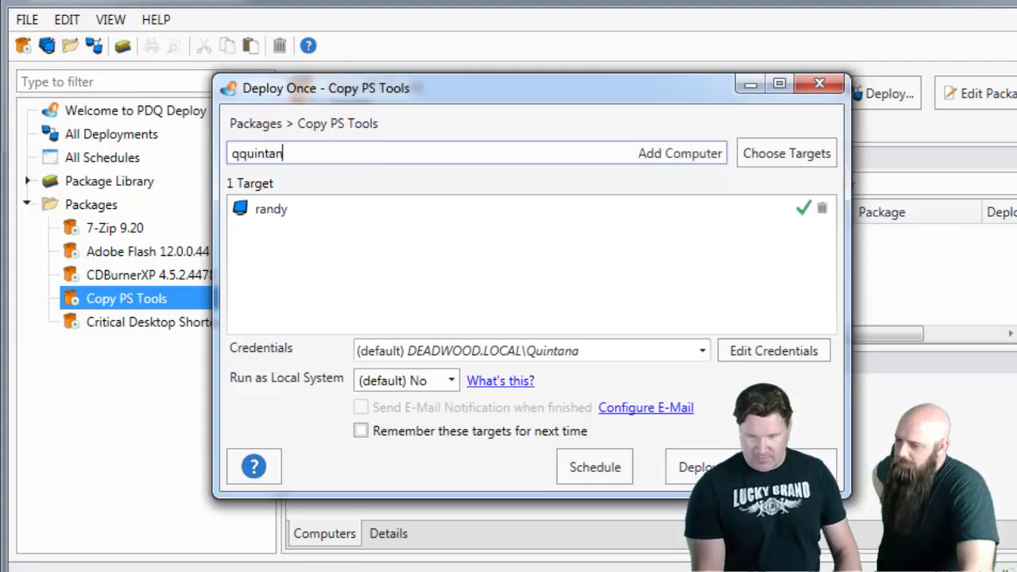
pyautogui.press('BackSpace')
pyautogui.press('BackSpace')
pyautogui.press('BackSpace')
pyautogui.press('BackSpace')
pyautogui.press('BackSpace')
pyautogui.press('BackSpace')
pyautogui.press('BackSpace')
pyautogui.press('BackSpace')
pyautogui.write('qu')
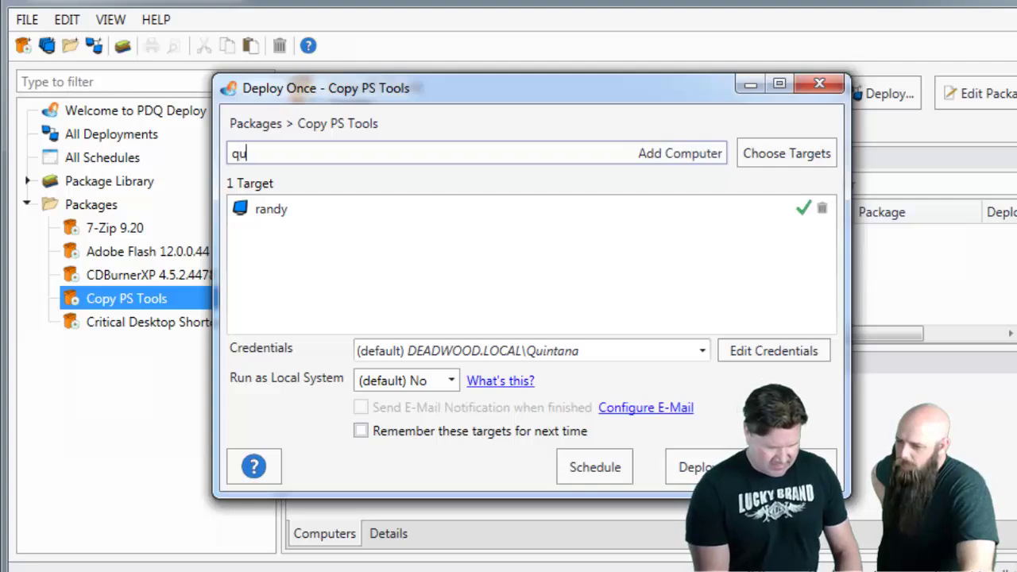
pyautogui.write('intana')
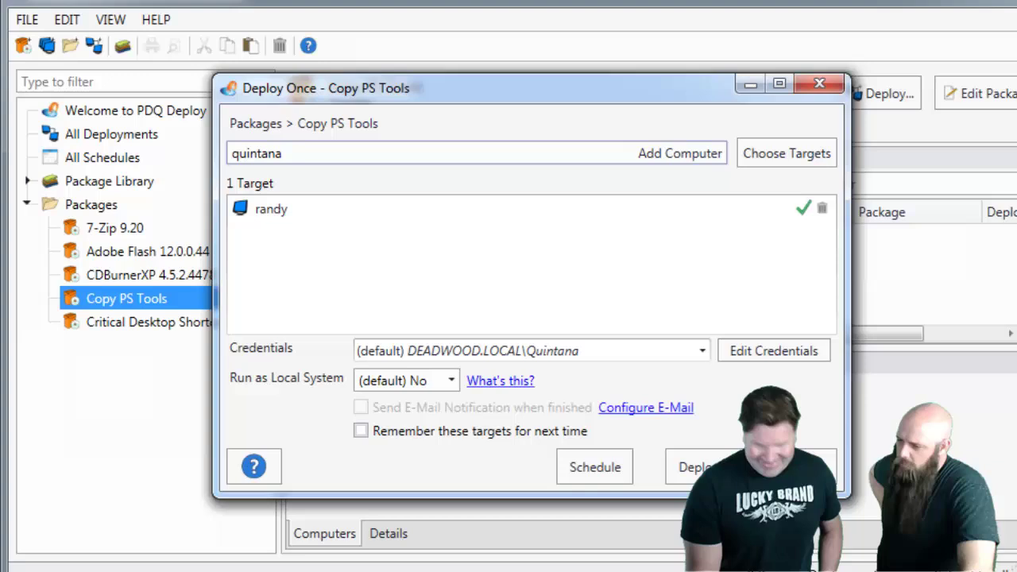
pyautogui.press('Return')
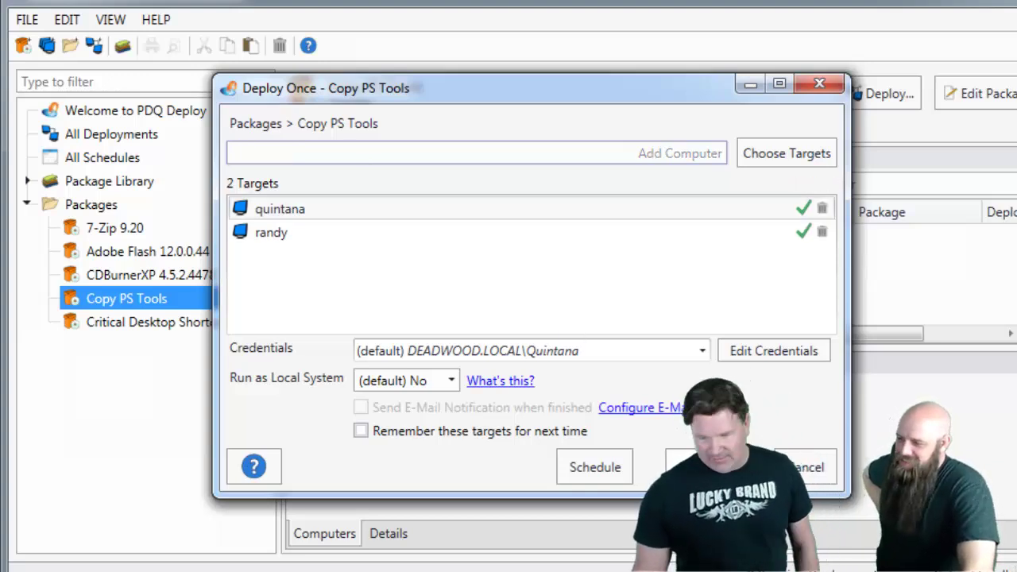
pyautogui.click(703, 468)
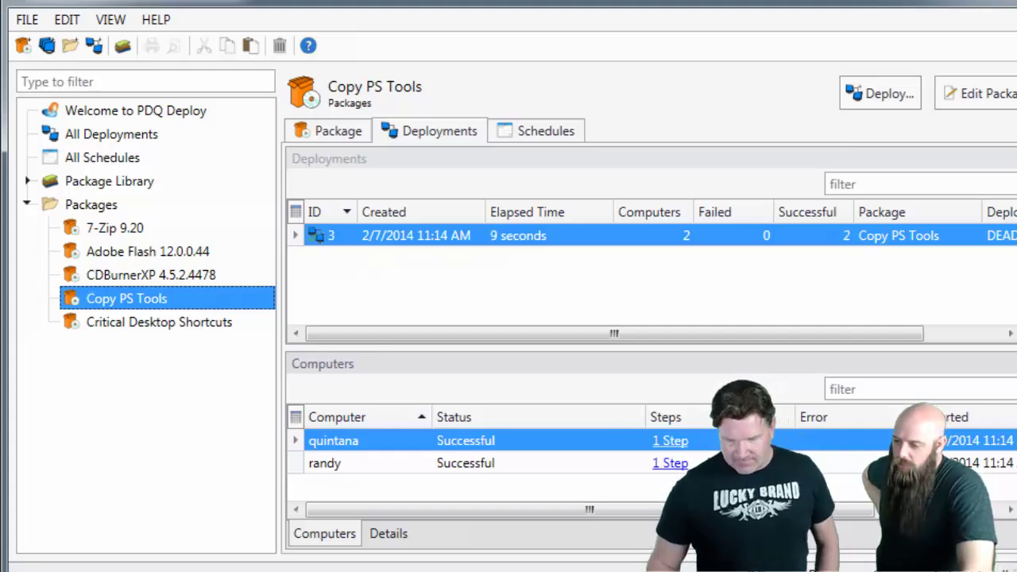
# - Confirm quintana's Copy PS Tools step returned code 0, then bring up the Start menu
pyautogui.click(676, 439)
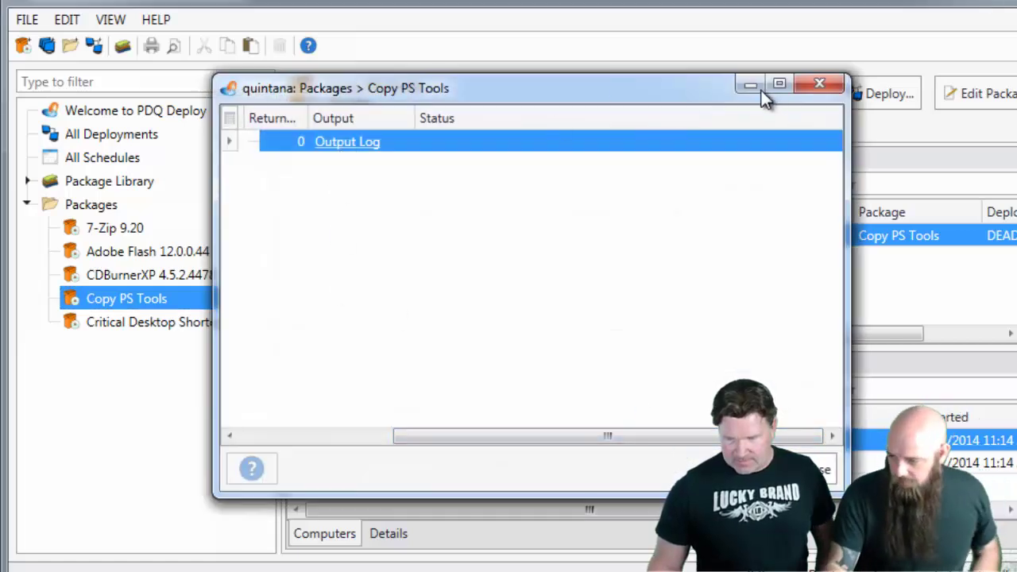
pyautogui.click(820, 82)
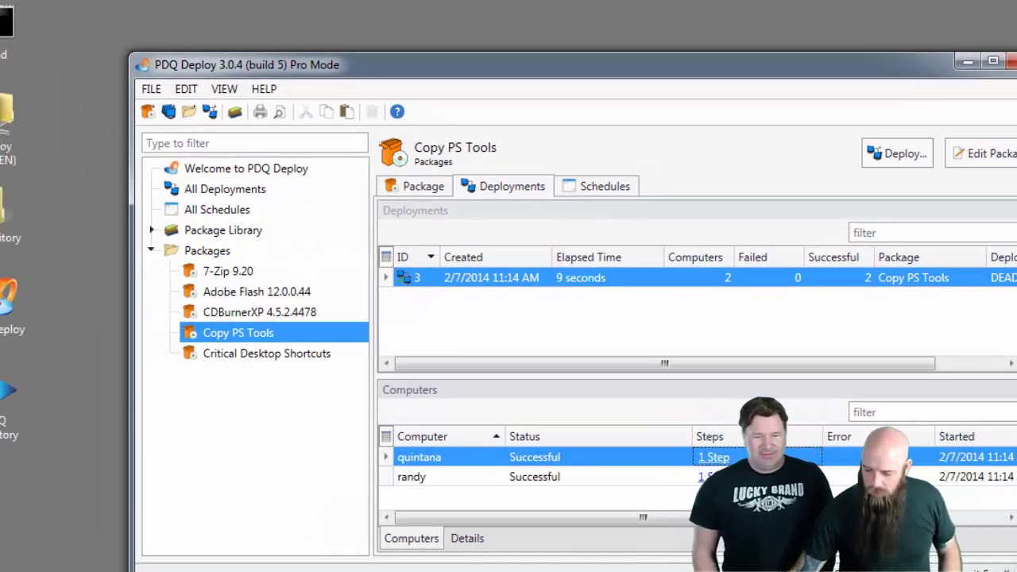
pyautogui.press('super')
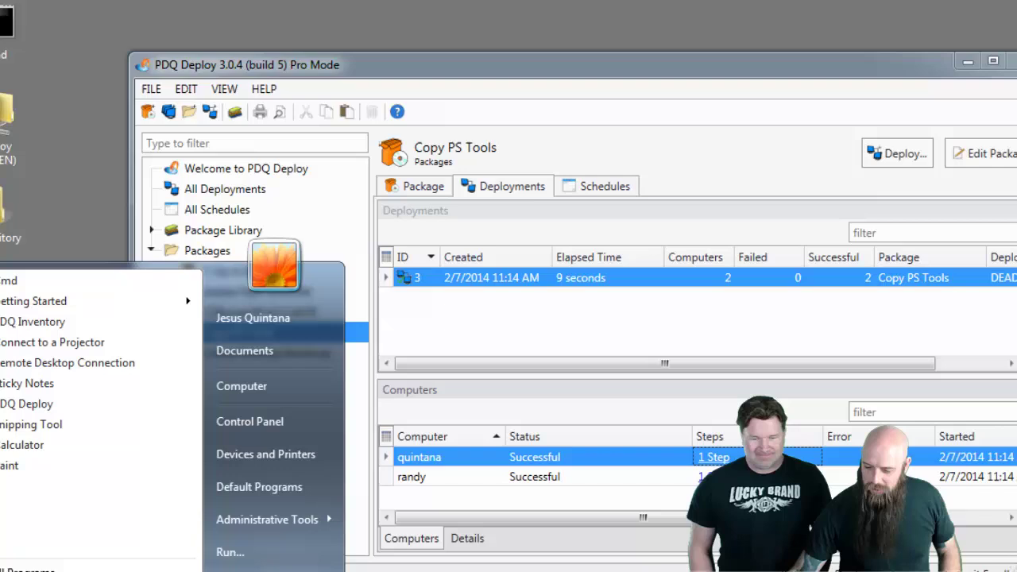
# - Open %WINDIR%\PSTools via Run, confirm PsExec.exe and the other PSTools files, then close it
pyautogui.click(223, 553)
pyautogui.write('%W')
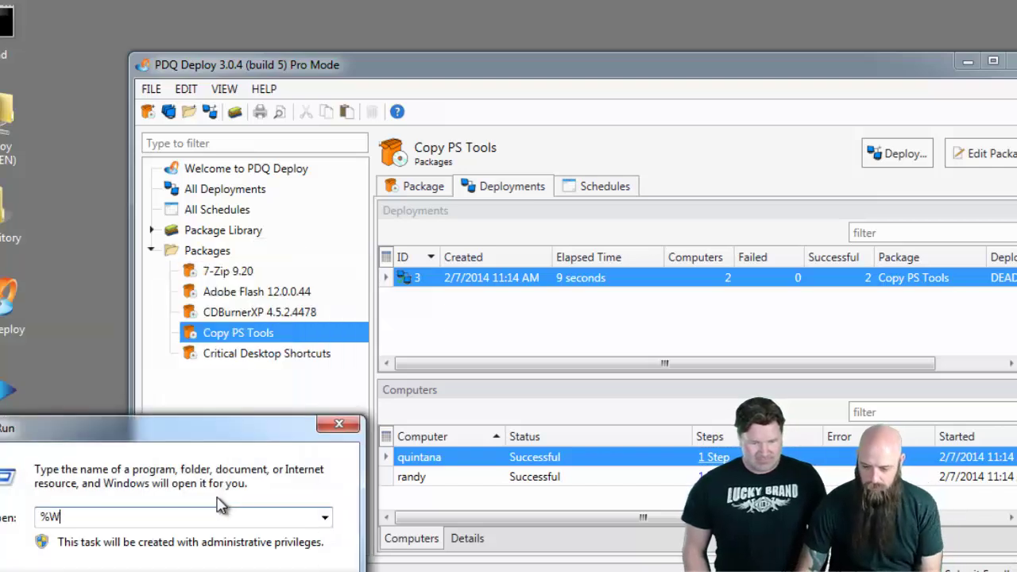
pyautogui.write('INDIR%\\')
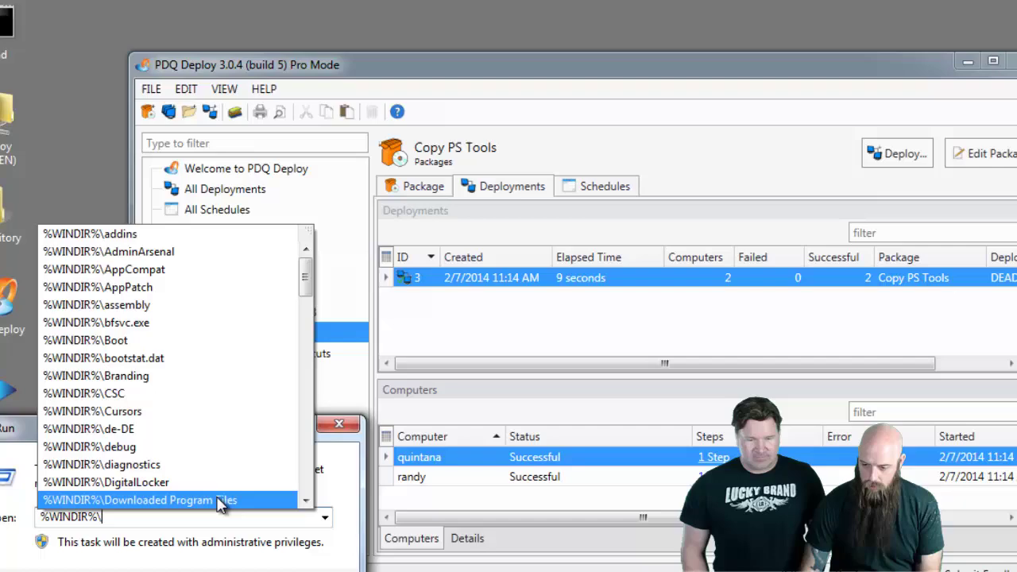
pyautogui.write('PSTools')
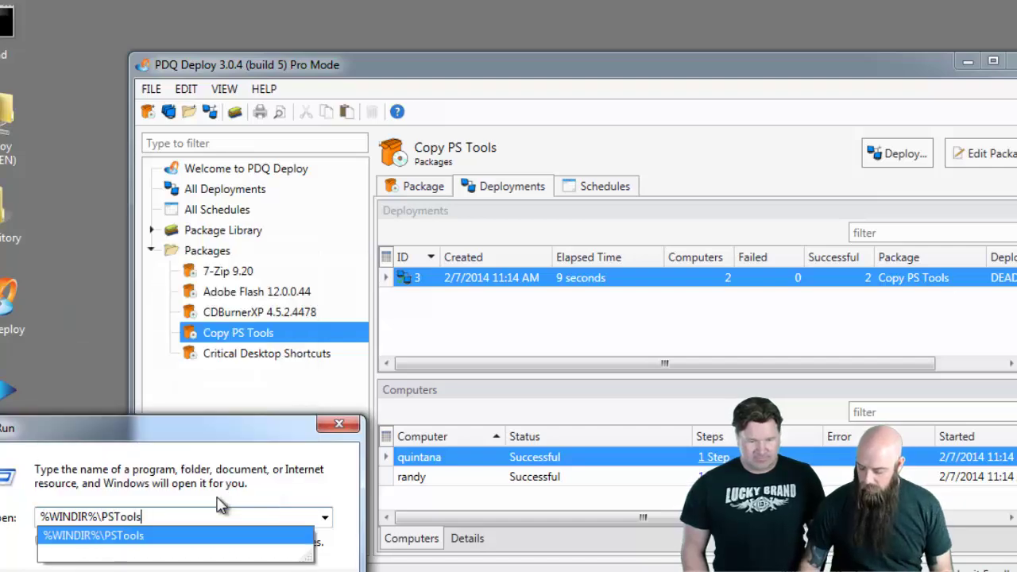
pyautogui.press('Return')
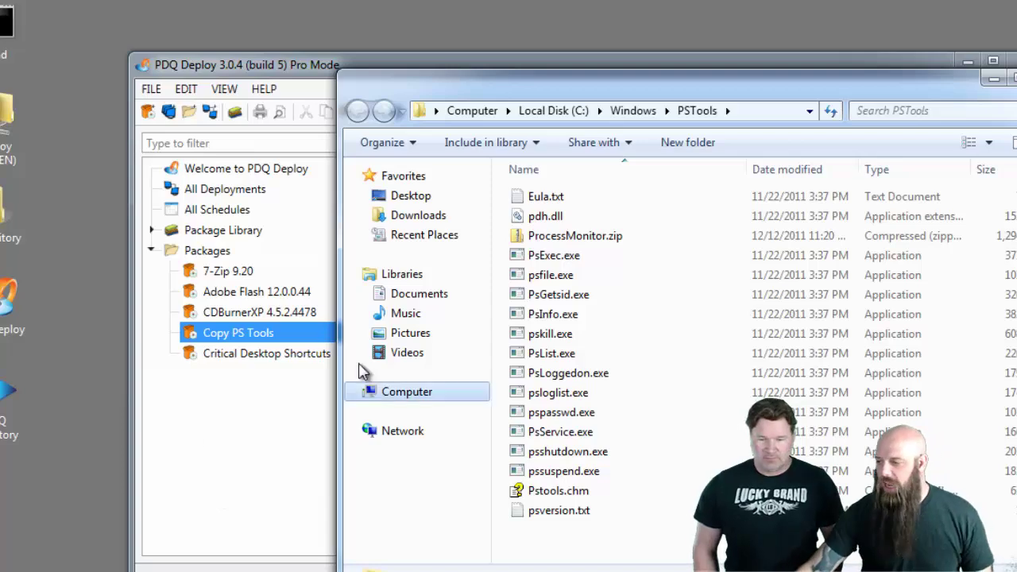
pyautogui.hotkey('alt', 'F4')
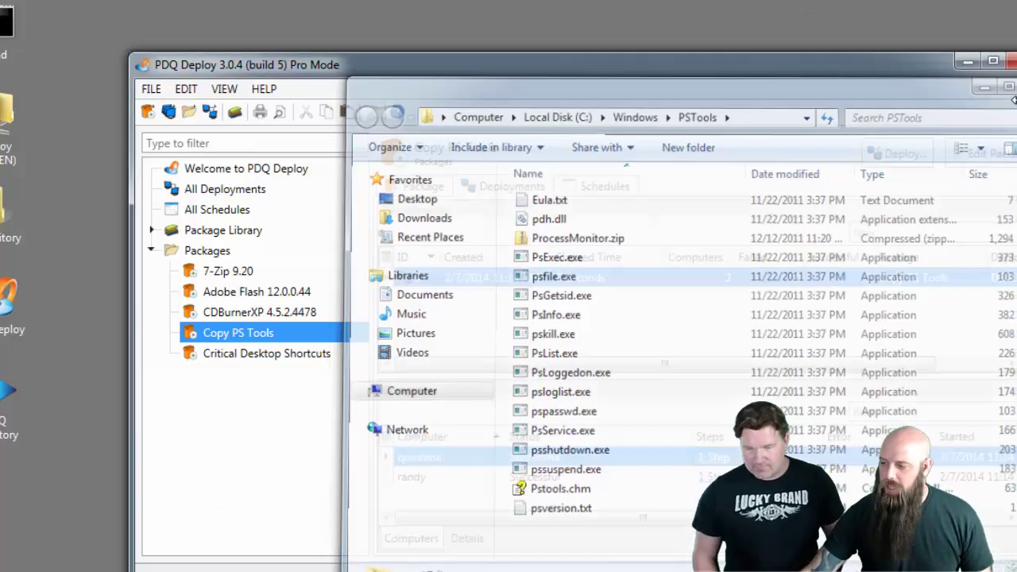